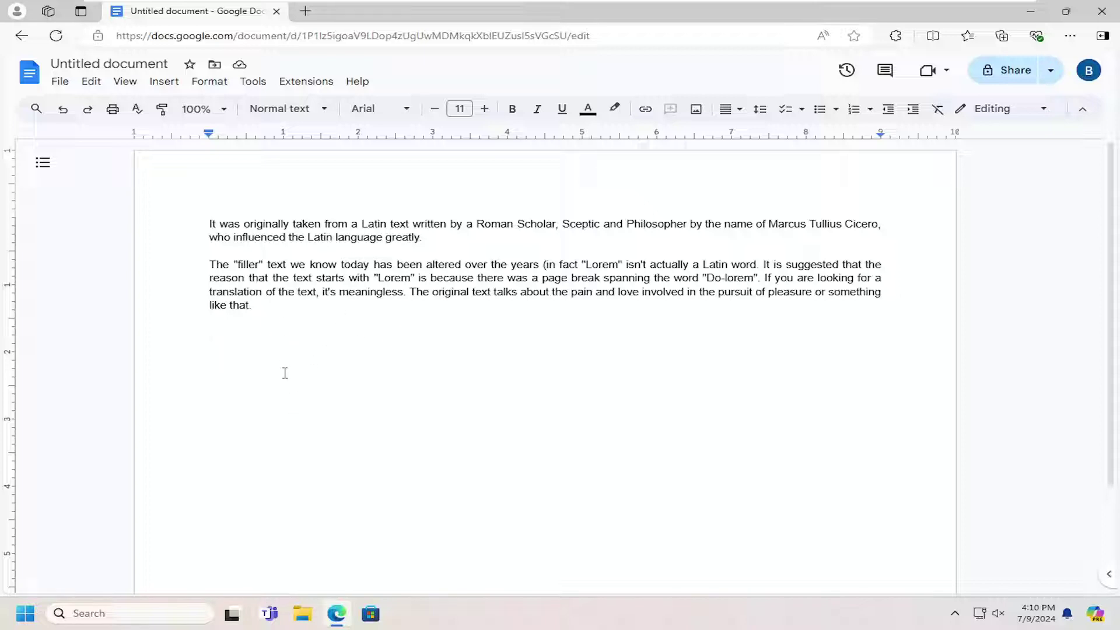
Step: Paste the deleted Lorem Ipsum paragraph back, undo the last edit, and open the File menu
{"action": "type", "text": "The reason we use Lorem Ipsum is simple. If we used real text, it would possibly distract from the DESIGN of a page (or indeed, might even be mistakenly inappropriate. Or if we used something like \"Insert Text Here...\", this would also distract from the design. Using Lorem Ipsum allows us to SEE the design without being distracted by readable or unrealistic text."}
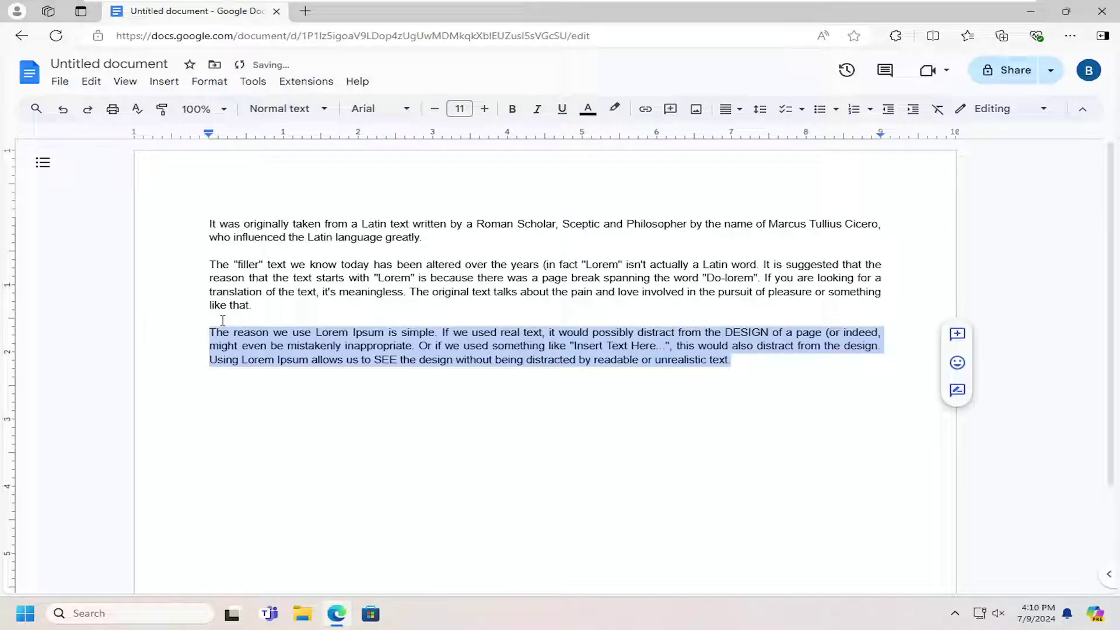
{"action": "left_click", "coordinate": [63, 113]}
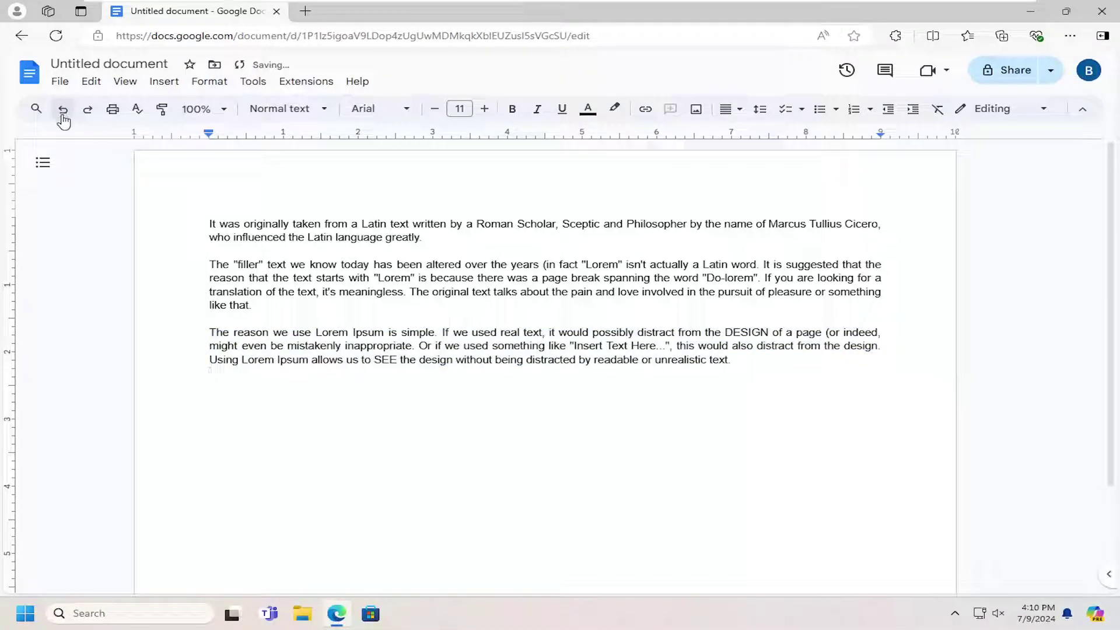
{"action": "left_click", "coordinate": [59, 81]}
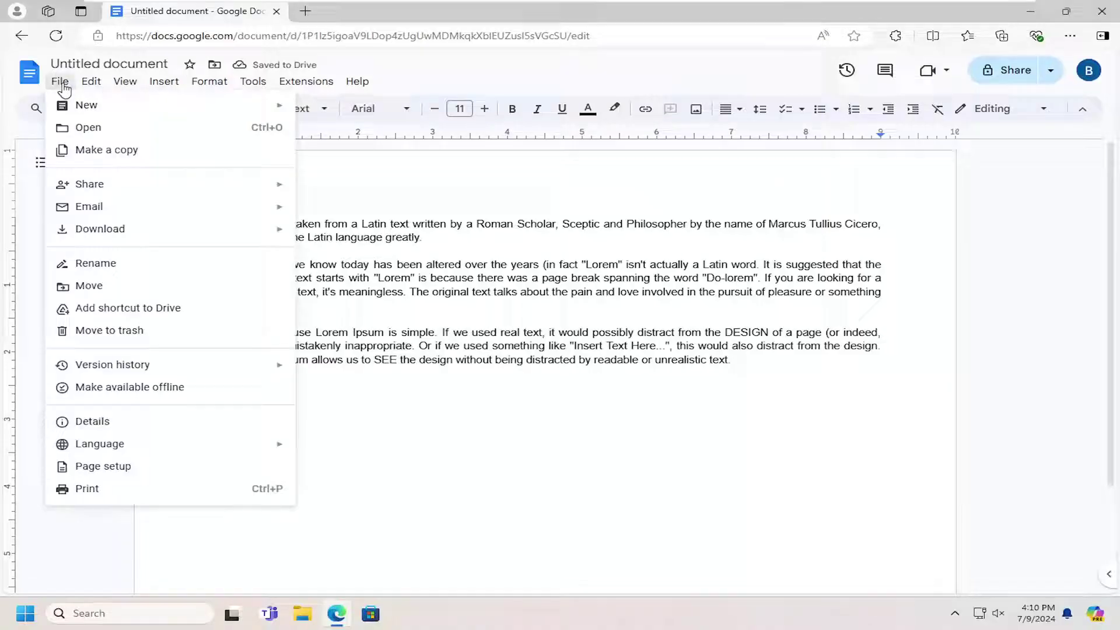
{"action": "mouse_move", "coordinate": [113, 365]}
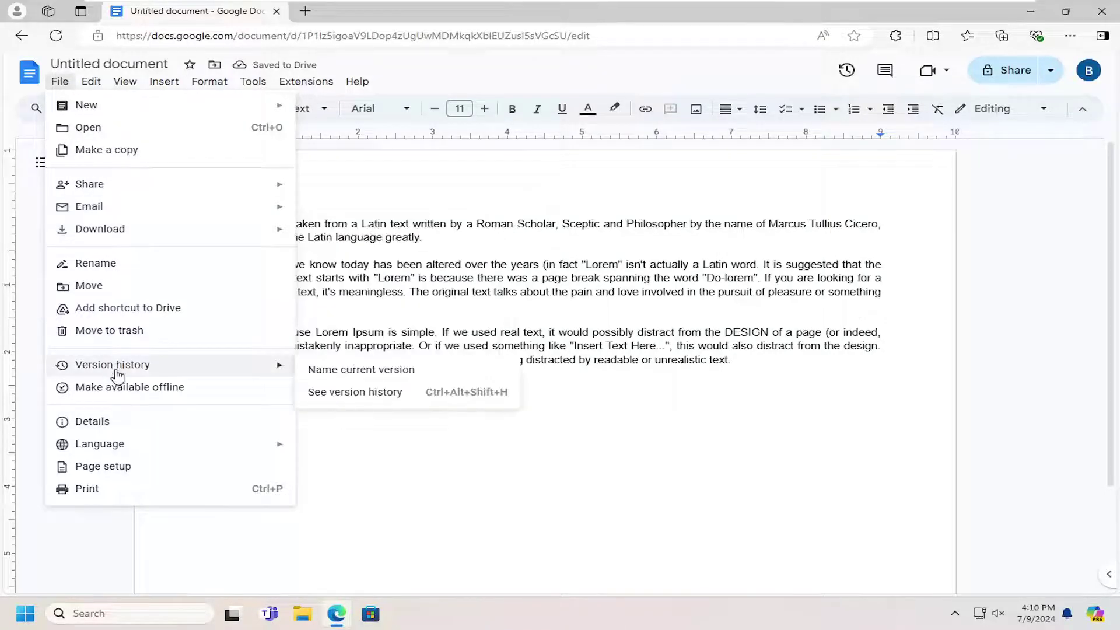
Step: In full version history, compare the 3:52 PM and 4:10 PM versions, then cancel renaming 3:52 PM
{"action": "left_click", "coordinate": [365, 399]}
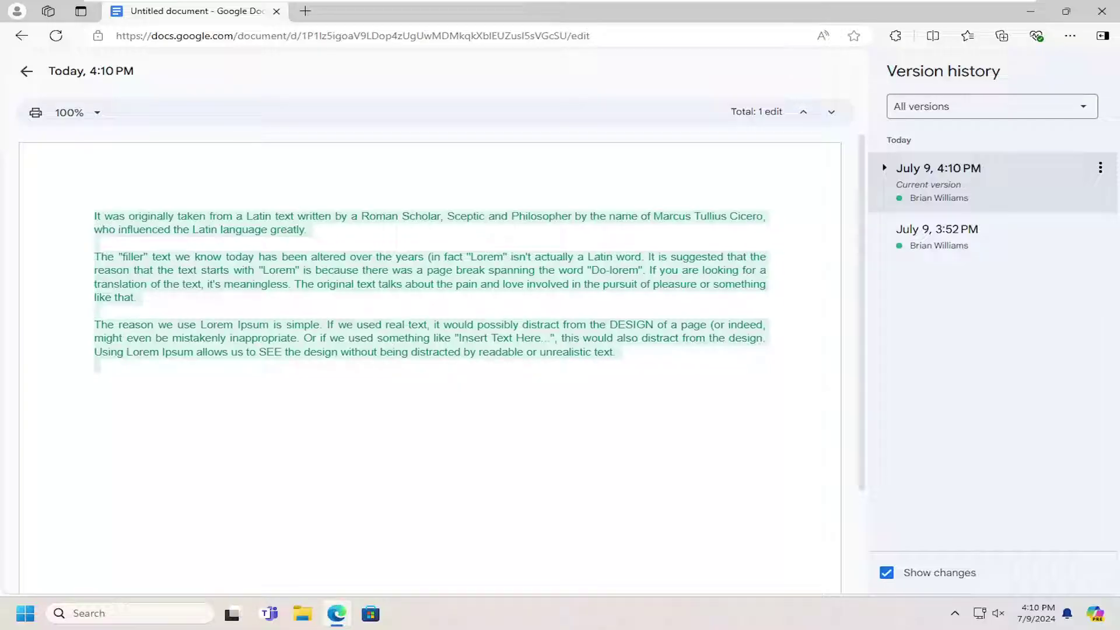
{"action": "left_click", "coordinate": [937, 229]}
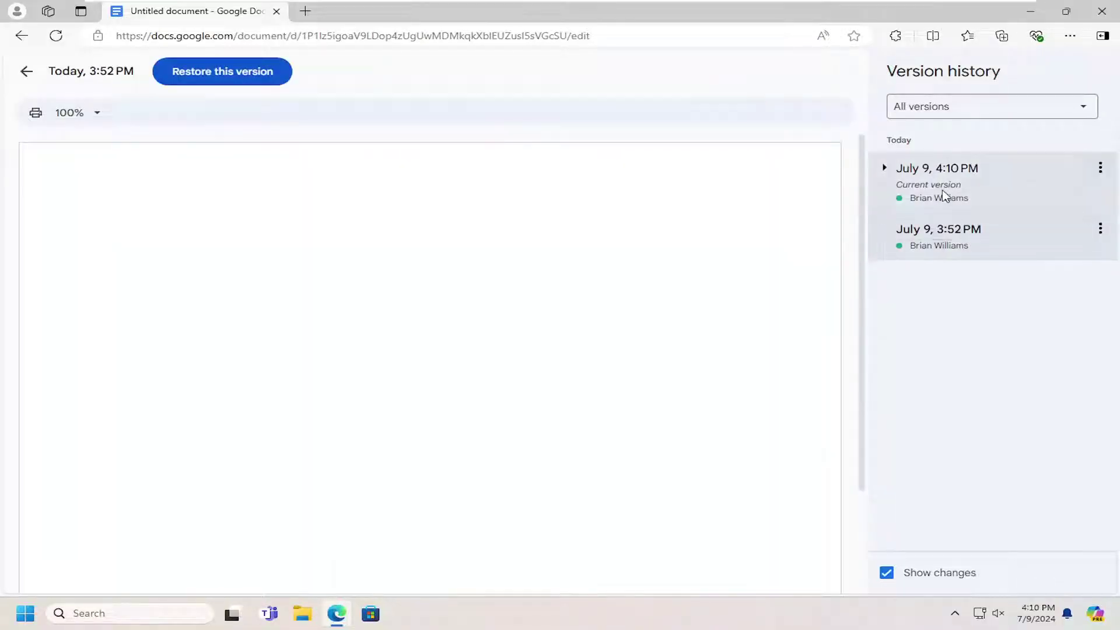
{"action": "left_click", "coordinate": [929, 183]}
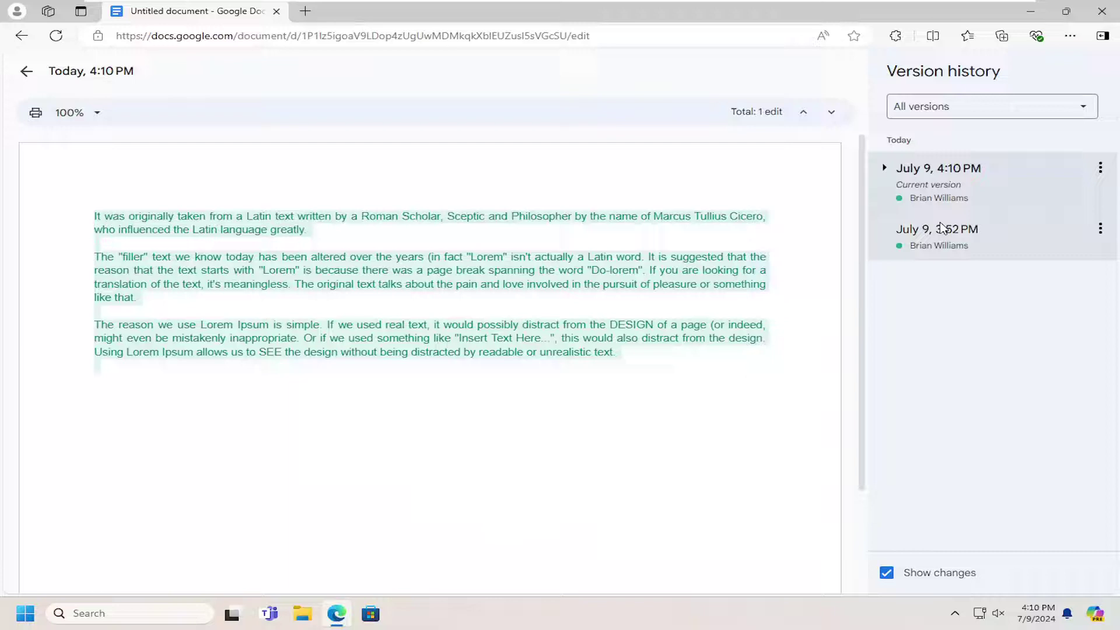
{"action": "left_click", "coordinate": [940, 229]}
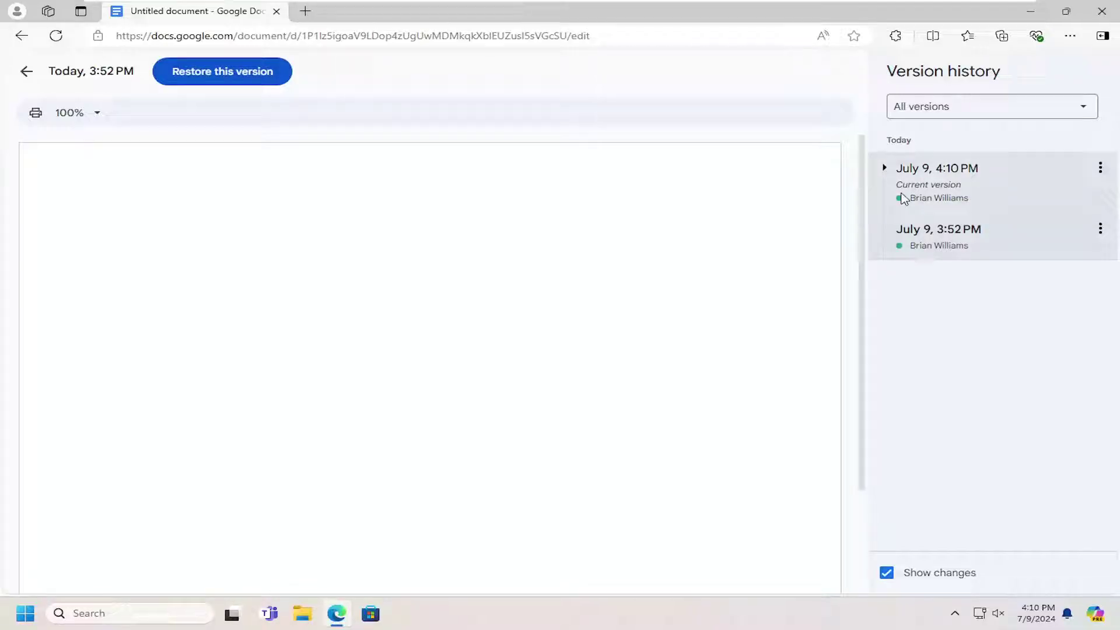
{"action": "left_click", "coordinate": [938, 230]}
{"action": "left_click", "coordinate": [717, 210]}
Step: Expand the 4:10 PM version group and preview the 4:08 PM and 4:06 PM versions
{"action": "left_click", "coordinate": [883, 168]}
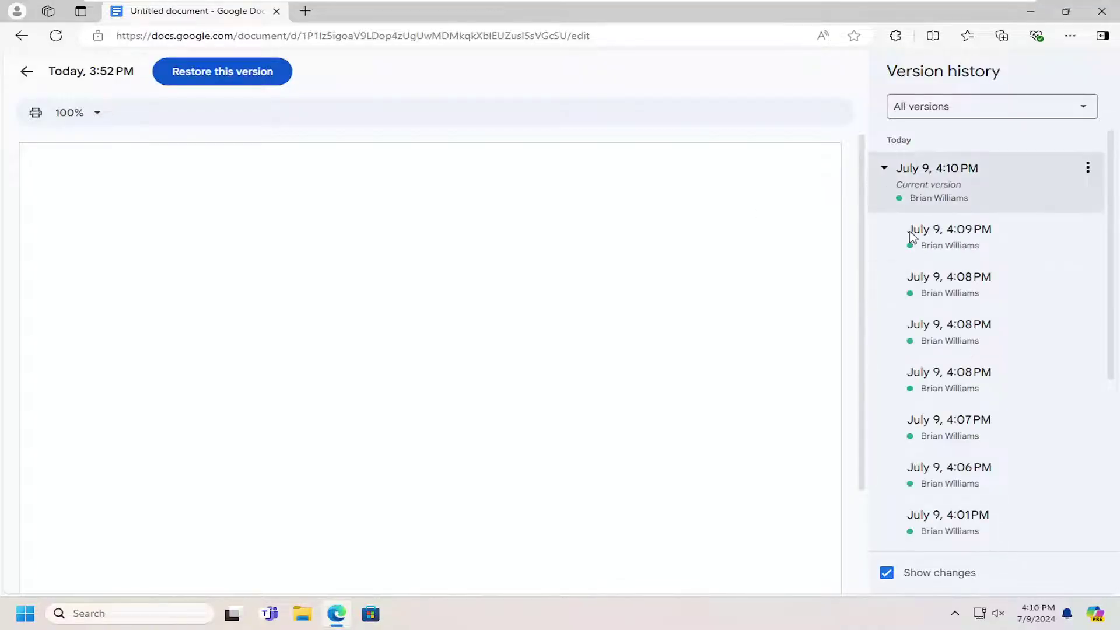
{"action": "left_click", "coordinate": [948, 325]}
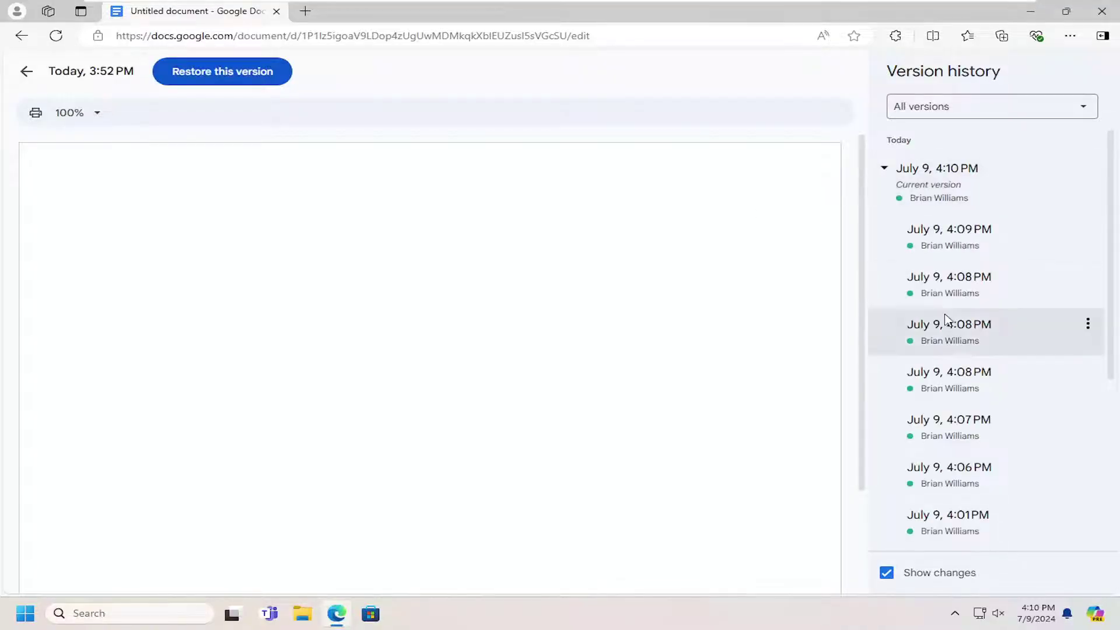
{"action": "left_click", "coordinate": [970, 470]}
{"action": "scroll", "coordinate": [962, 394], "scroll_direction": "down", "scroll_amount": 3}
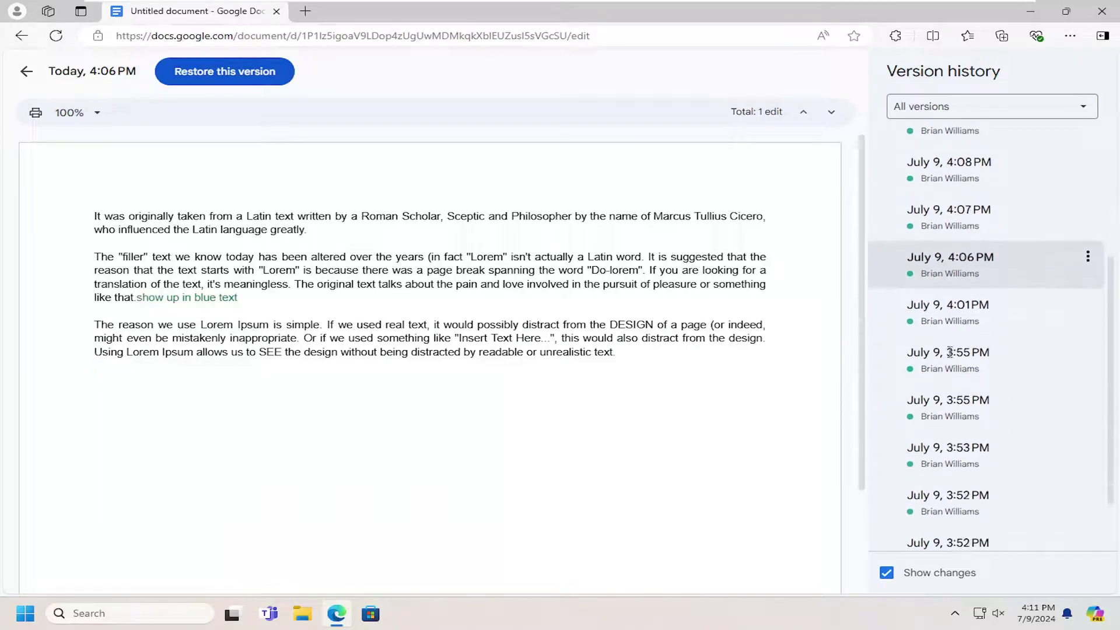
{"action": "scroll", "coordinate": [982, 438], "scroll_direction": "up", "scroll_amount": 5}
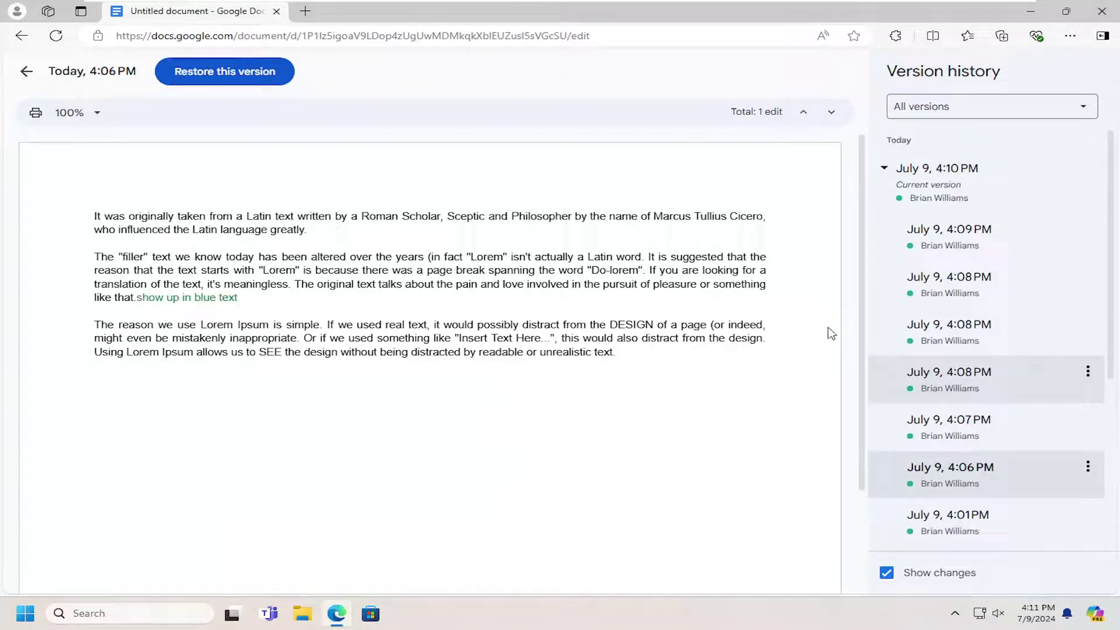
{"action": "left_click", "coordinate": [22, 71]}
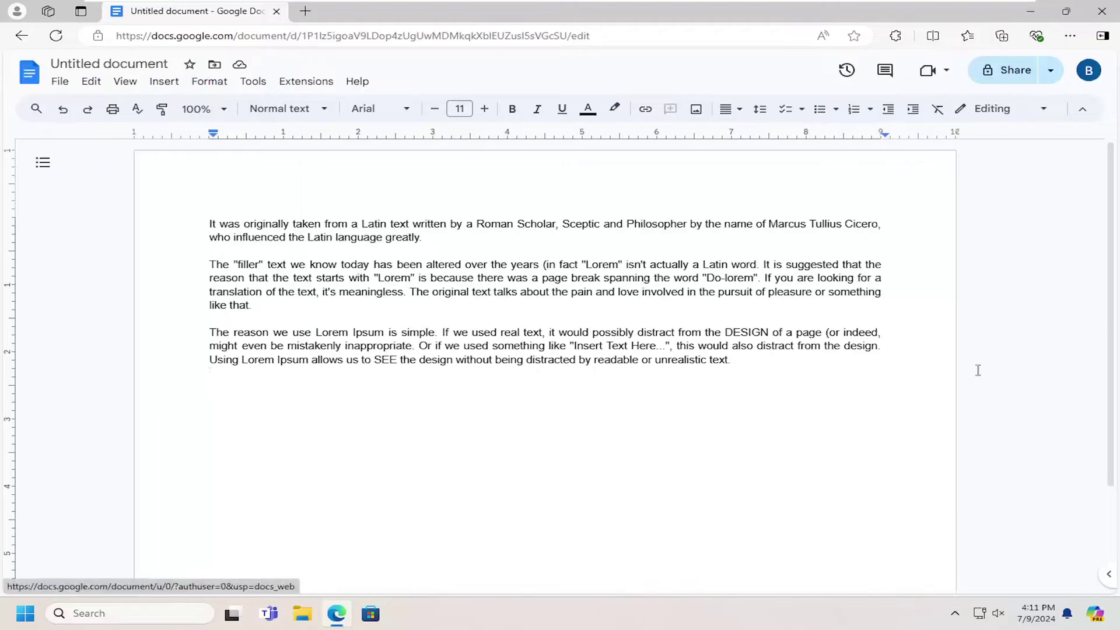